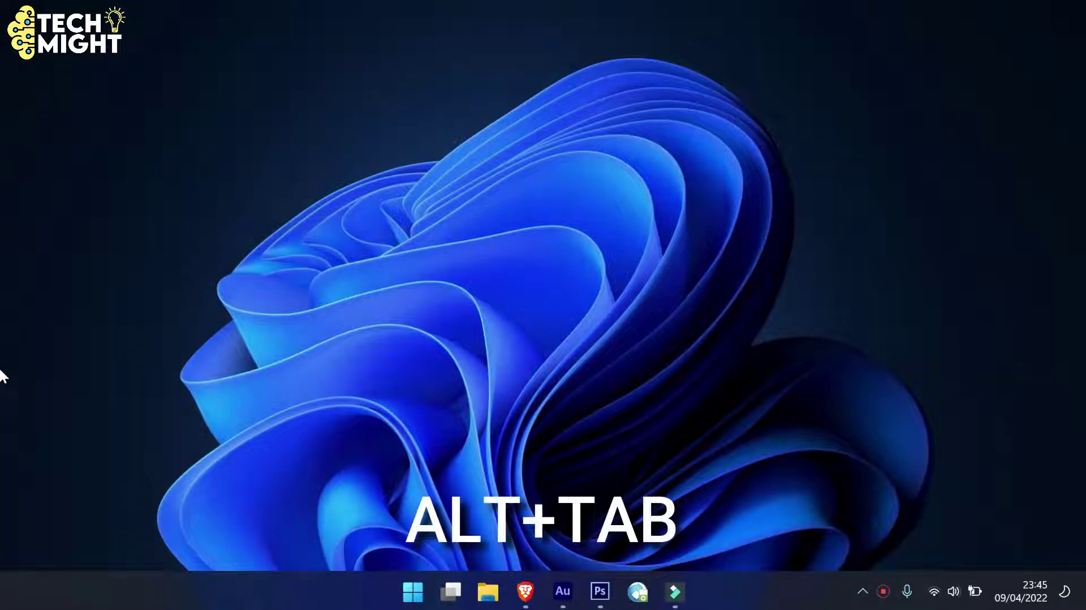
# Step: Cycle through the open windows in the window switcher and switch to Adobe Photoshop CS6
pyautogui.hotkey('alt', 'Tab')
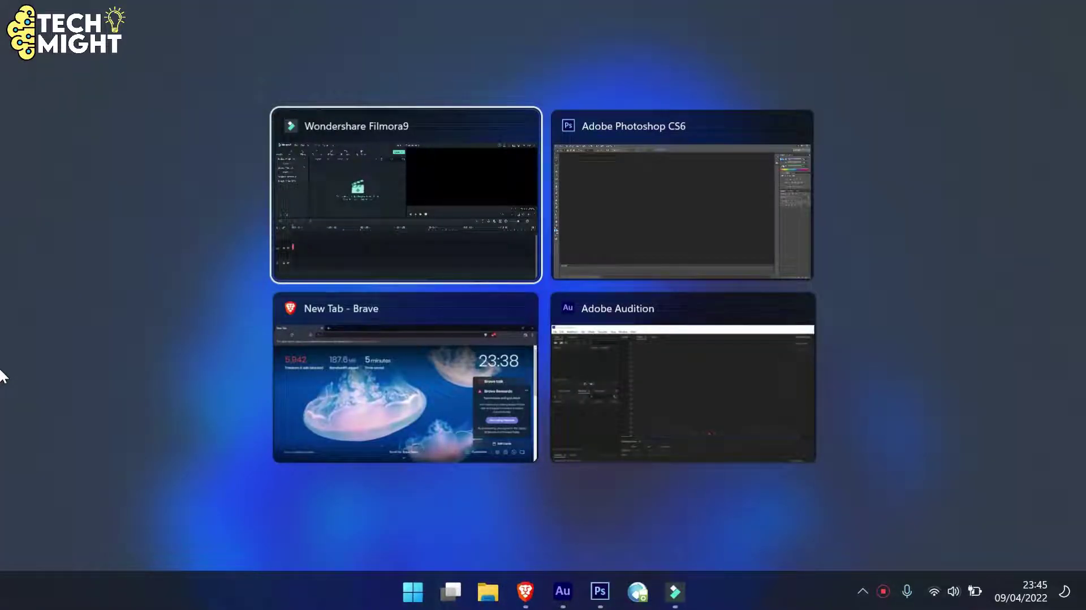
pyautogui.hotkey('alt', 'Tab')
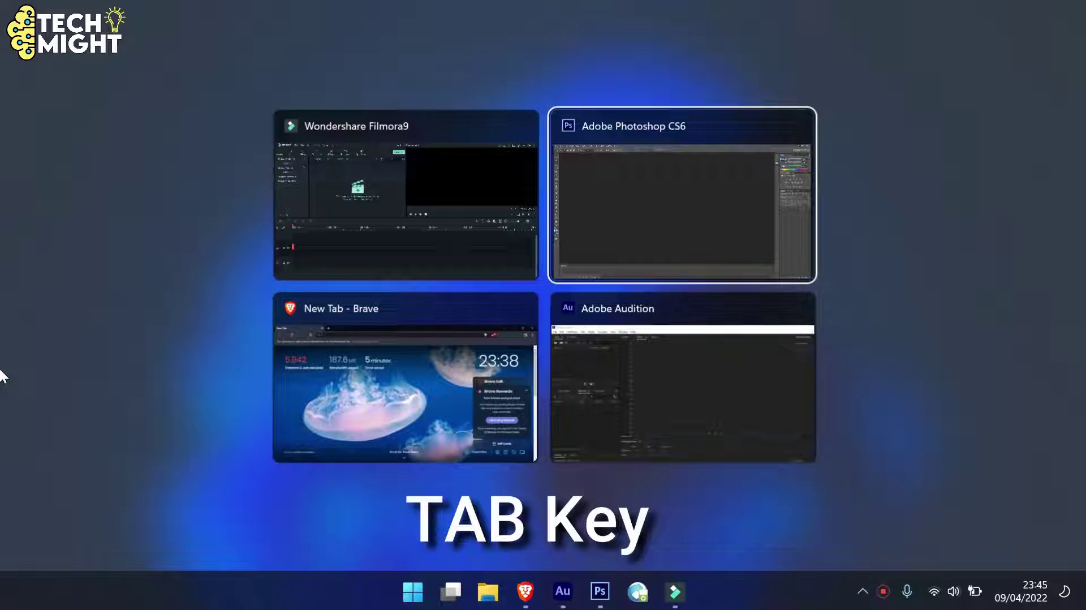
pyautogui.hotkey('alt', 'Tab')
pyautogui.hotkey('alt', 'Tab')
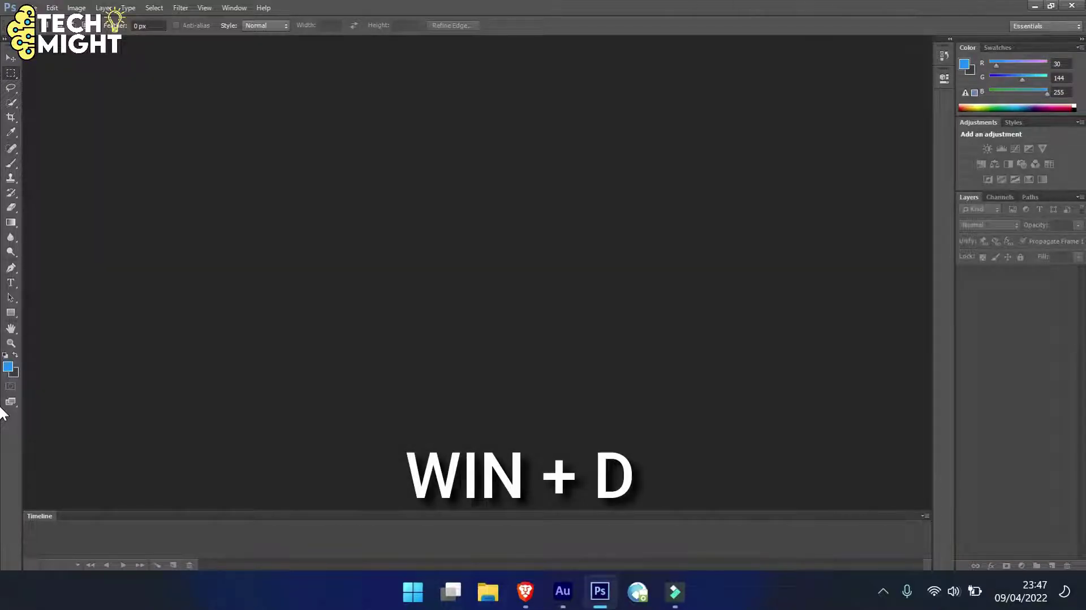
# Step: Minimize all open windows to show the desktop, and restore them again
pyautogui.press('super+d')
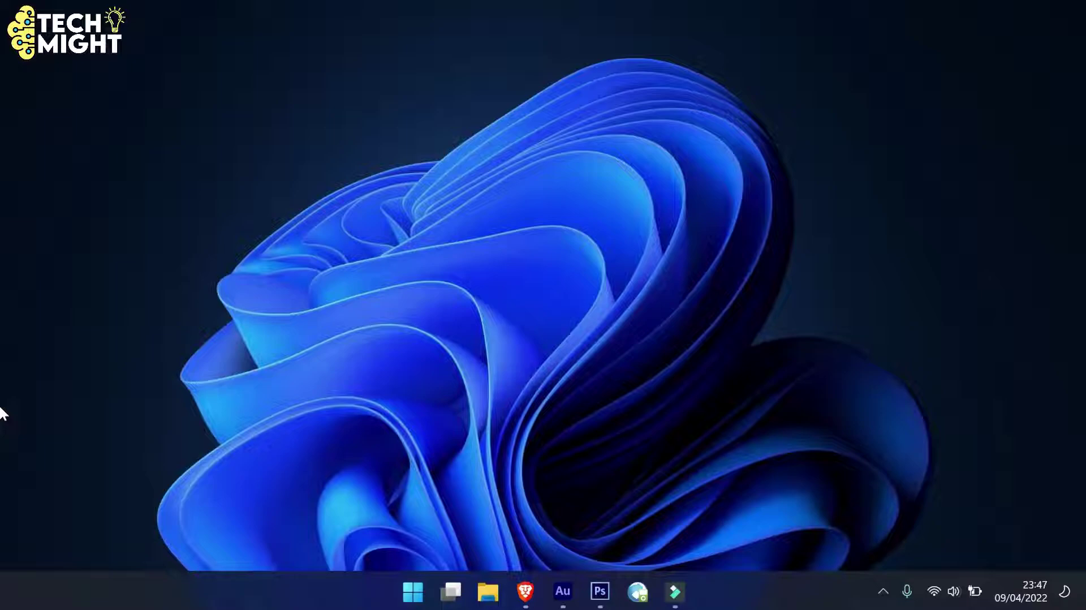
pyautogui.press('super+d')
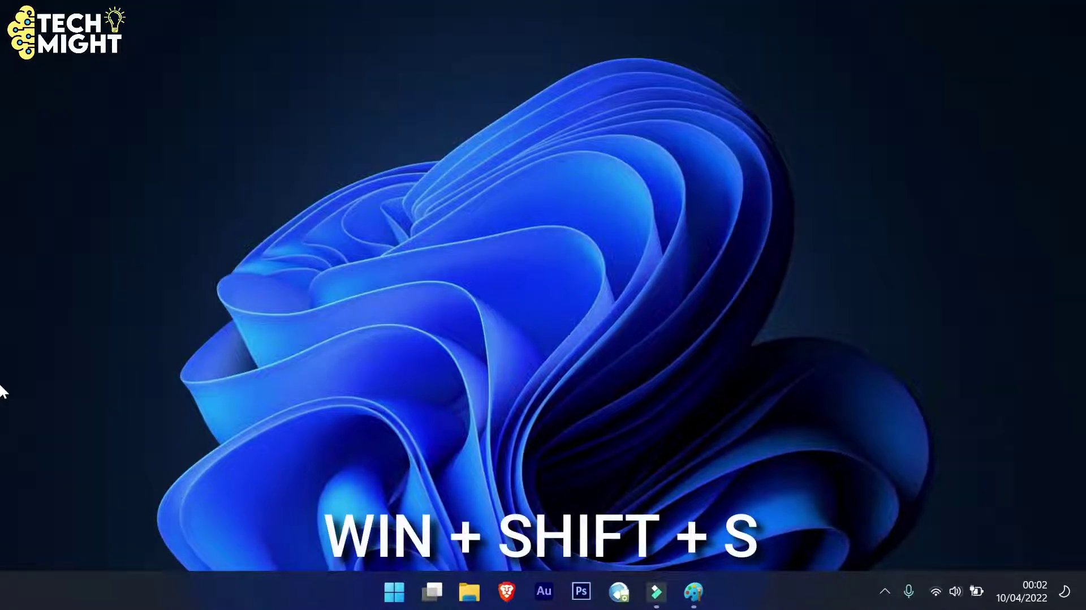
# Step: Capture a rectangular snip of the central part of the desktop wallpaper and open the notifications to view it
pyautogui.press('super+shift+s')
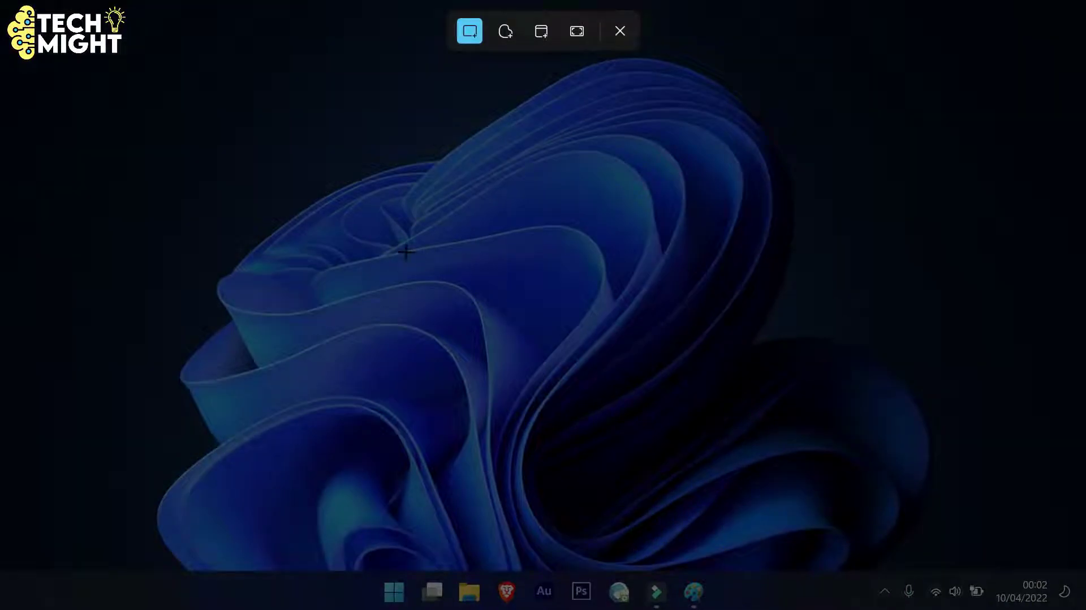
pyautogui.moveTo(247, 152); pyautogui.dragTo(820, 448)
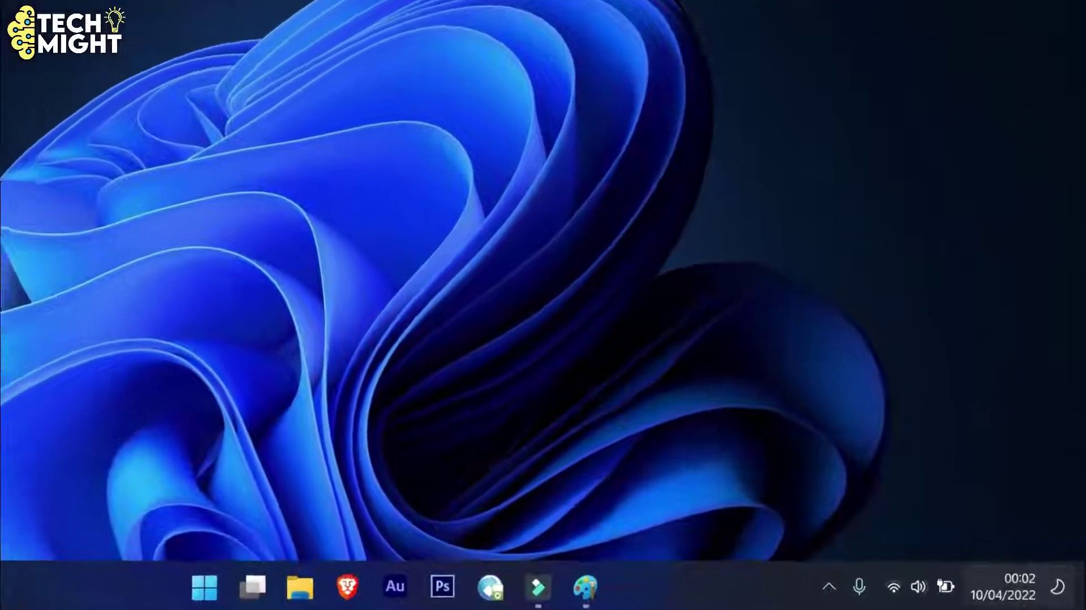
pyautogui.click(1016, 590)
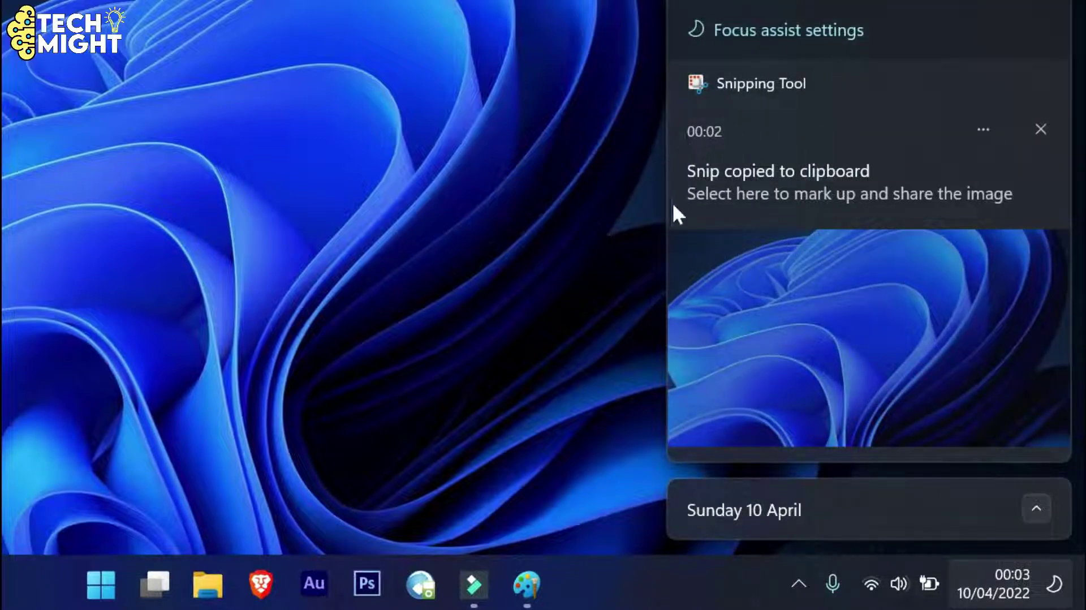
# Step: Switch to Paint, paste the copied snip onto the canvas and save the image
pyautogui.click(527, 584)
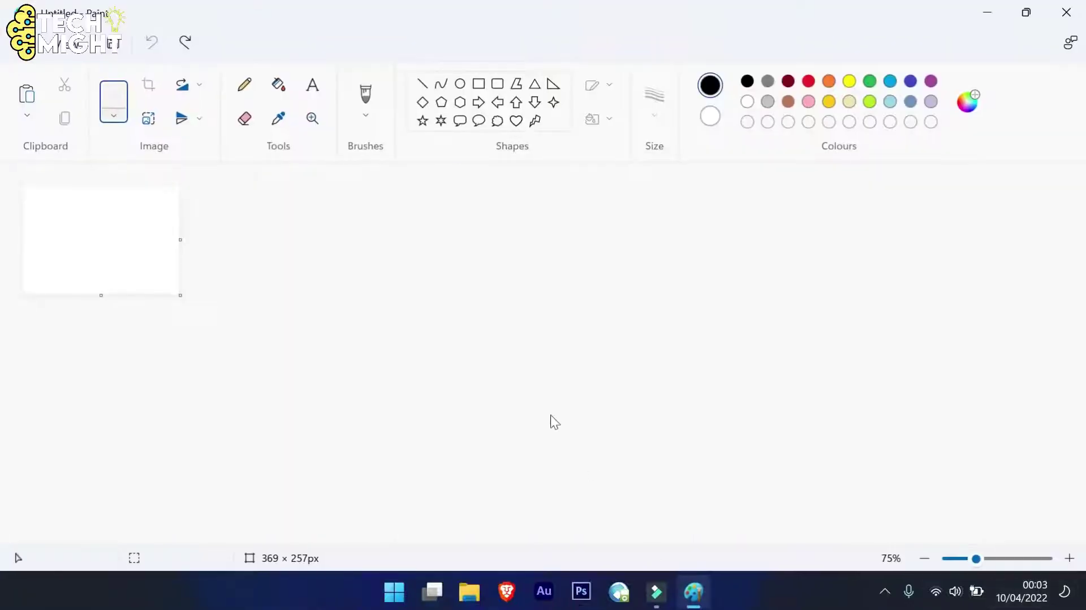
pyautogui.hotkey('ctrl', 'v')
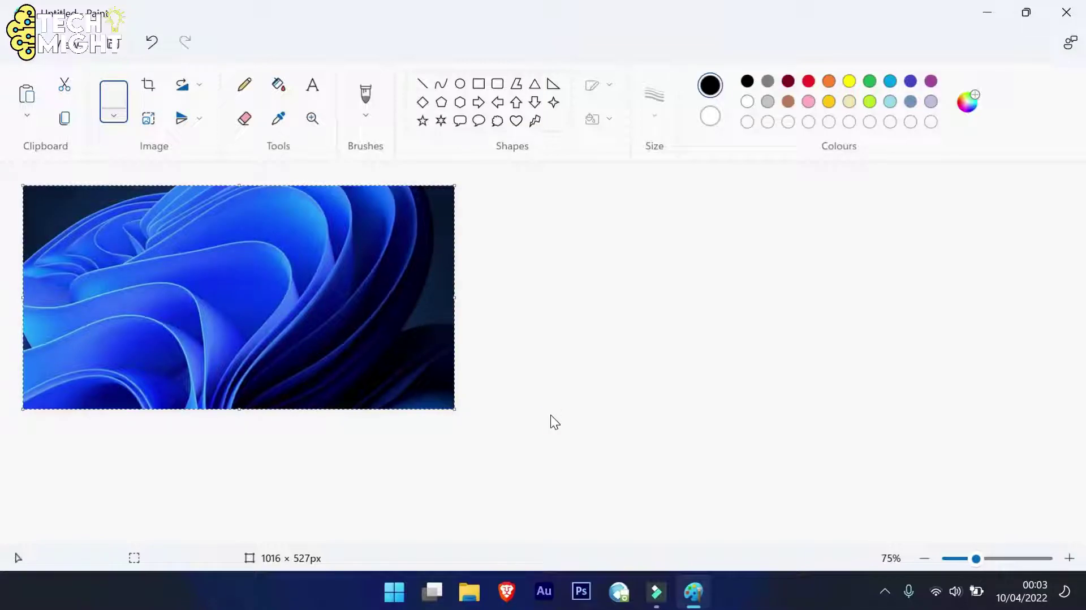
pyautogui.hotkey('ctrl', 's')
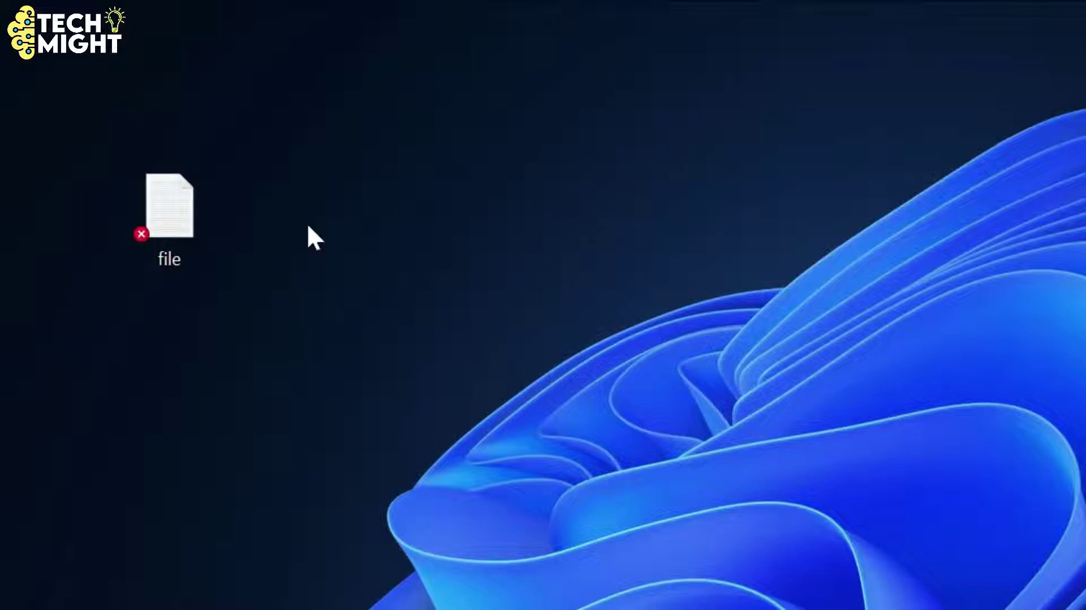
# Step: Rename the text document on the desktop as "new file"
pyautogui.press('Down')
pyautogui.press('F2')
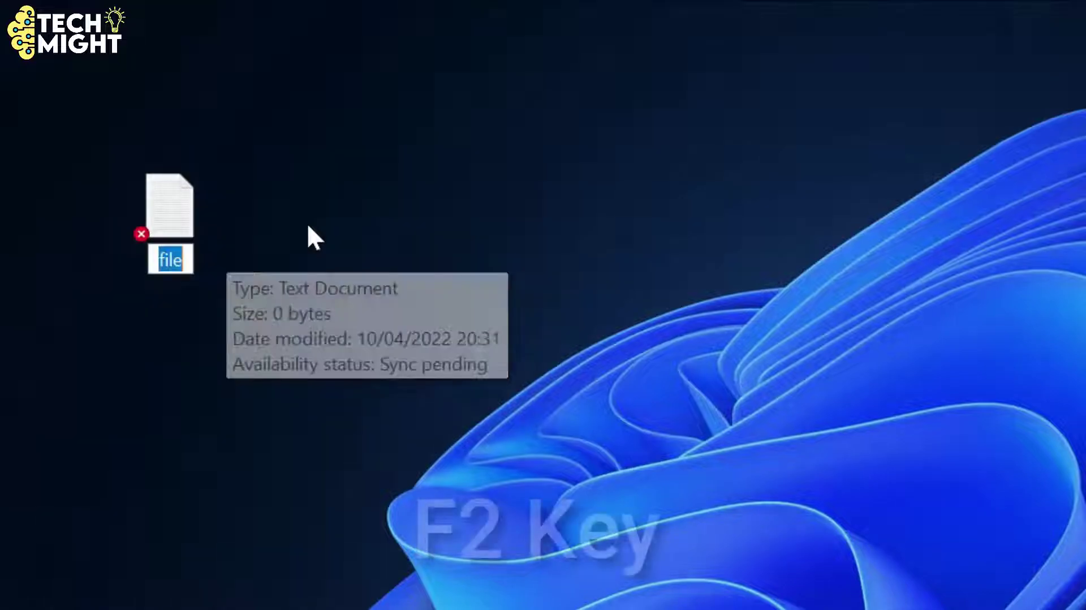
pyautogui.write('new file')
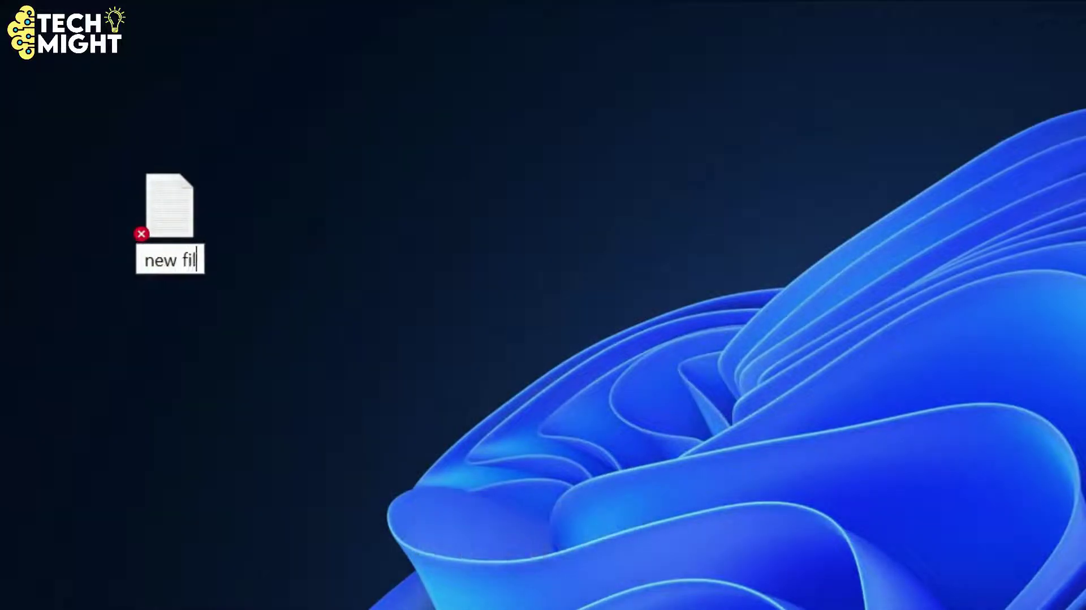
pyautogui.press('Return')
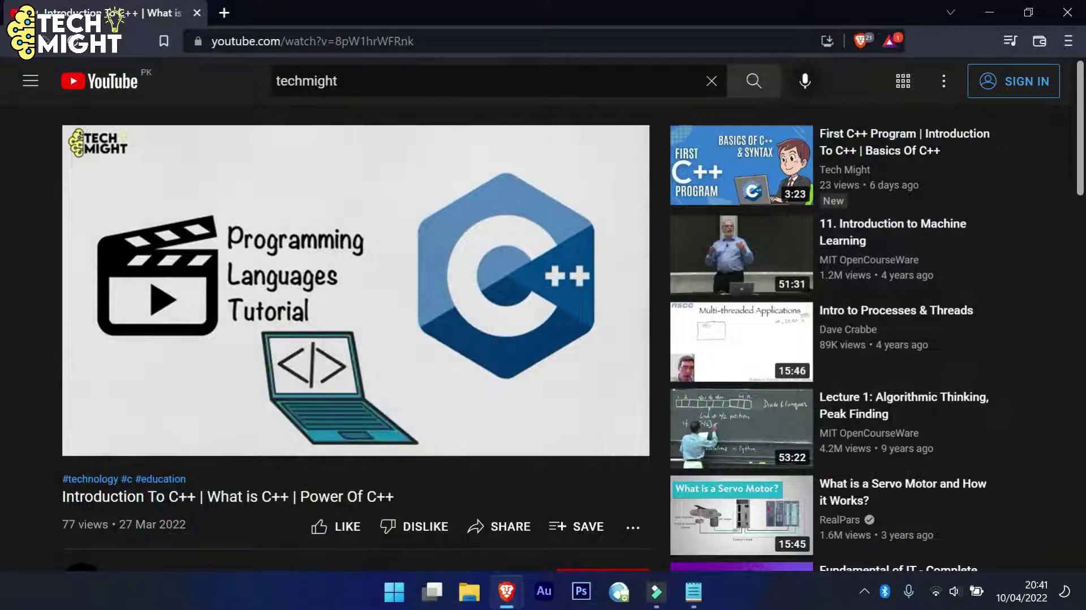
# Step: Snap the browser to the left half of the screen beside Notepad and write "important keys" in the note
pyautogui.press('super+Left')
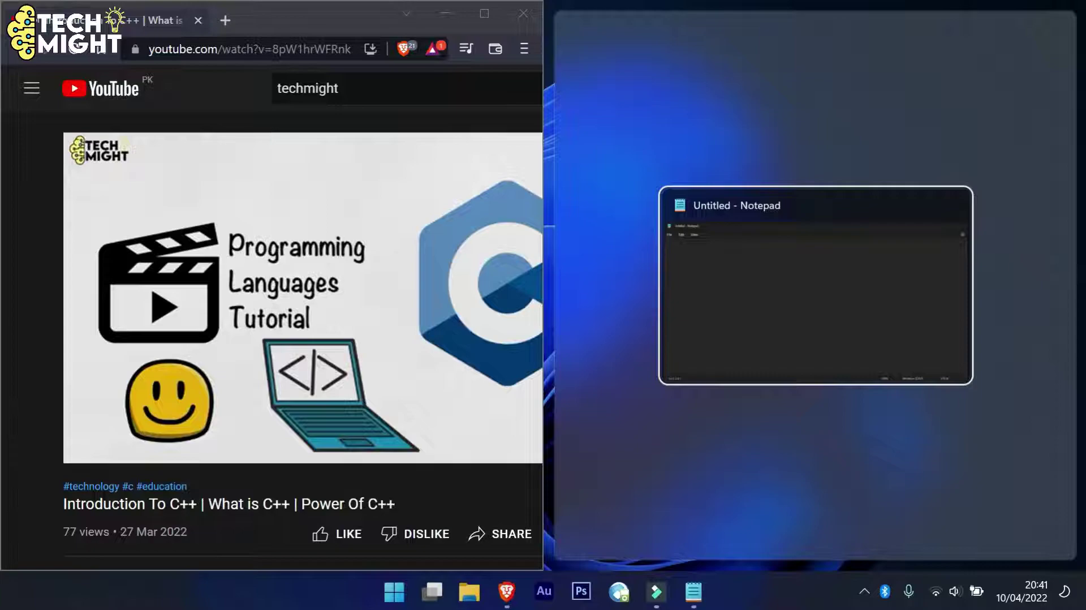
pyautogui.press('Return')
pyautogui.write('impor')
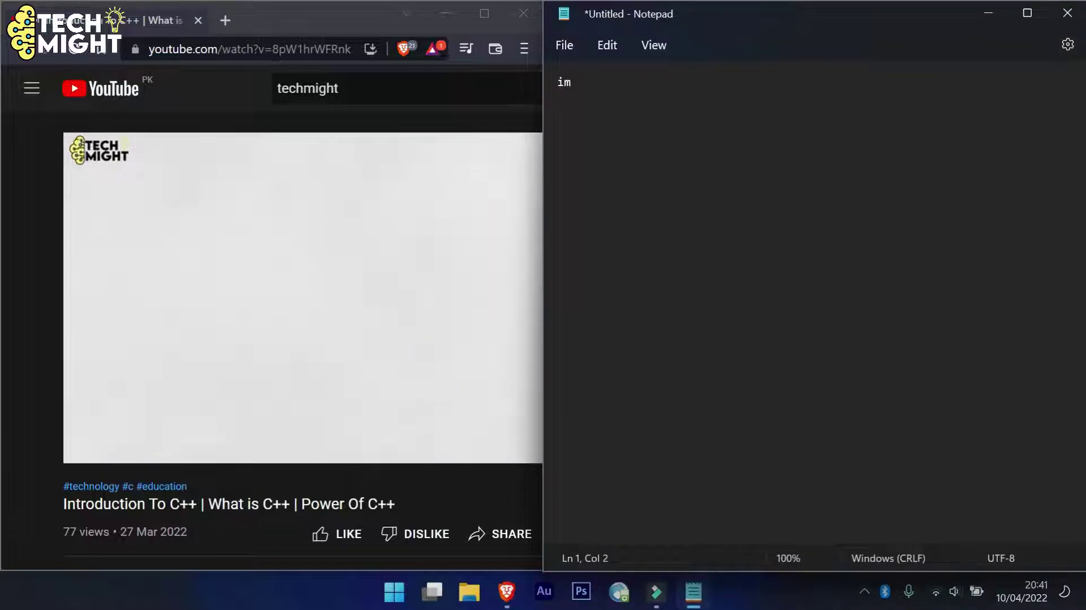
pyautogui.write('tant keys')
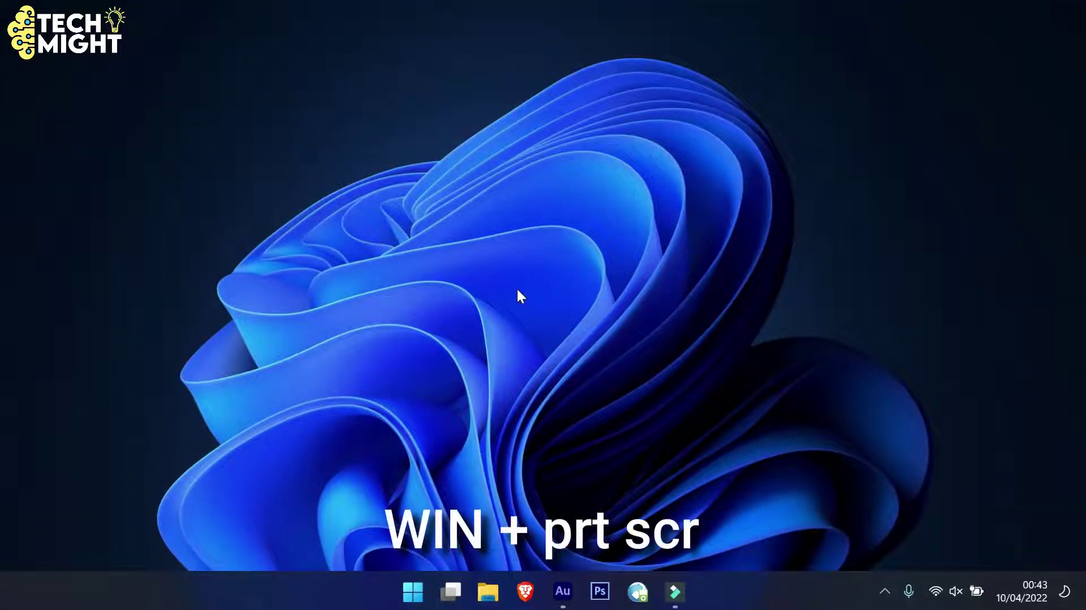
# Step: Take a screenshot of the full screen and another of only the Adobe Audition window
pyautogui.press('super+Print')
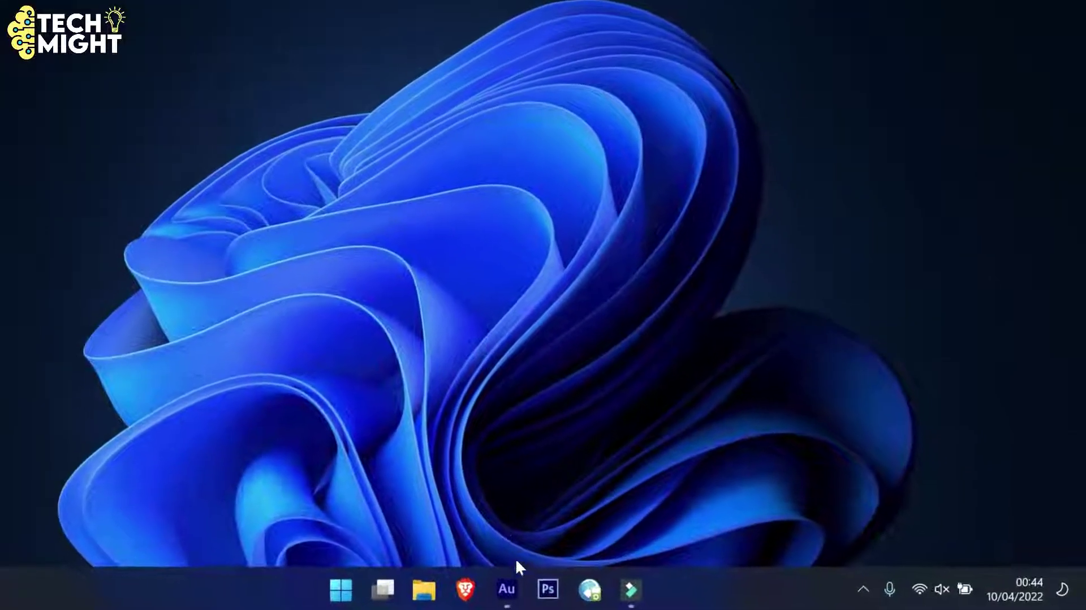
pyautogui.click(506, 589)
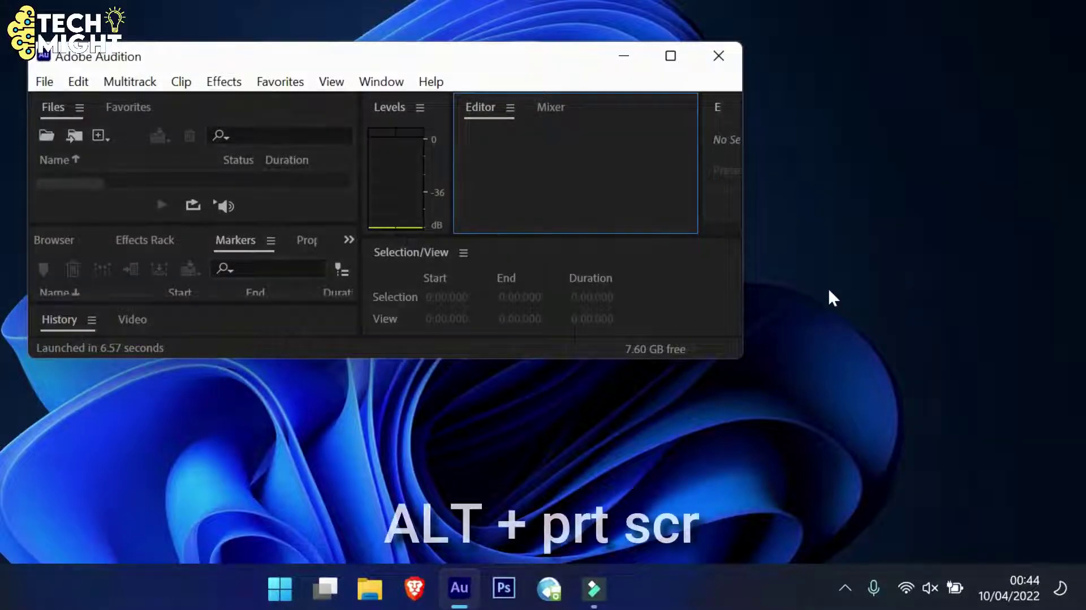
pyautogui.press('alt+Print')
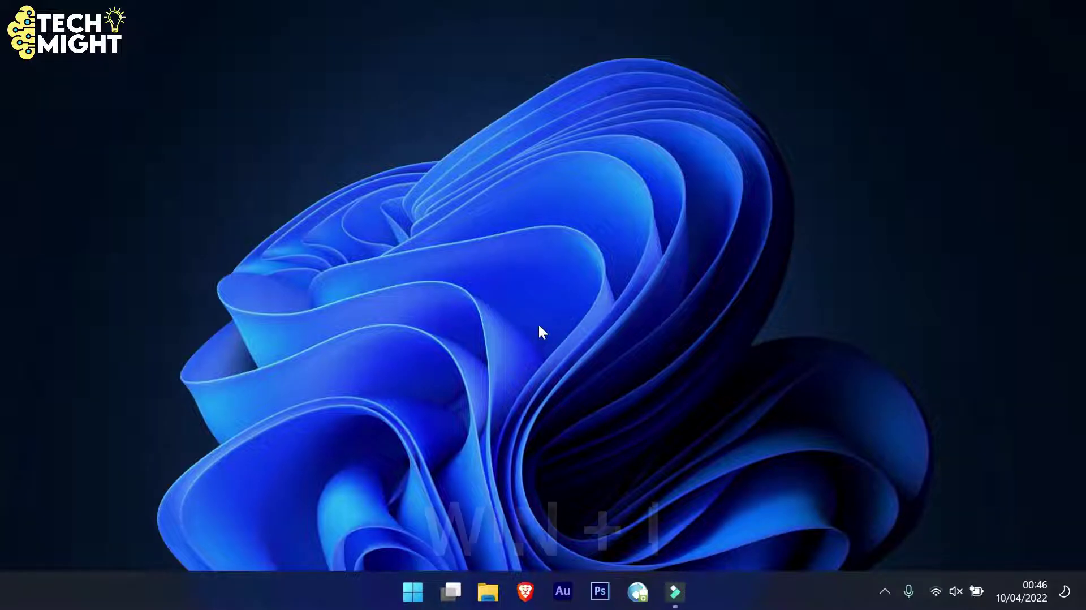
# Step: Open the Windows Settings app
pyautogui.press('super+i')
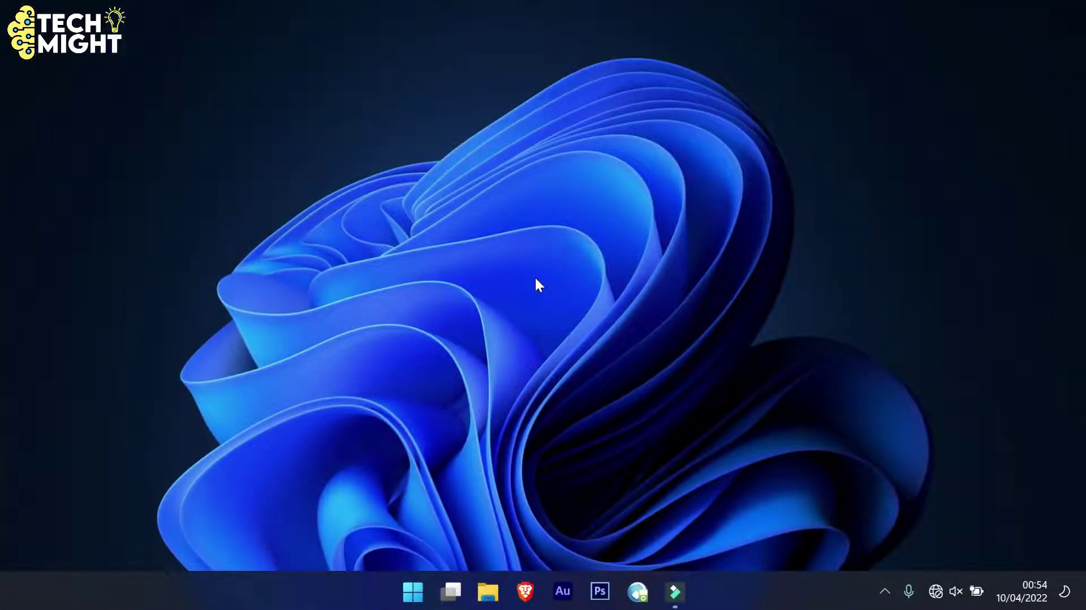
# Step: Open the quick settings and turn on WiFi
pyautogui.press('super+a')
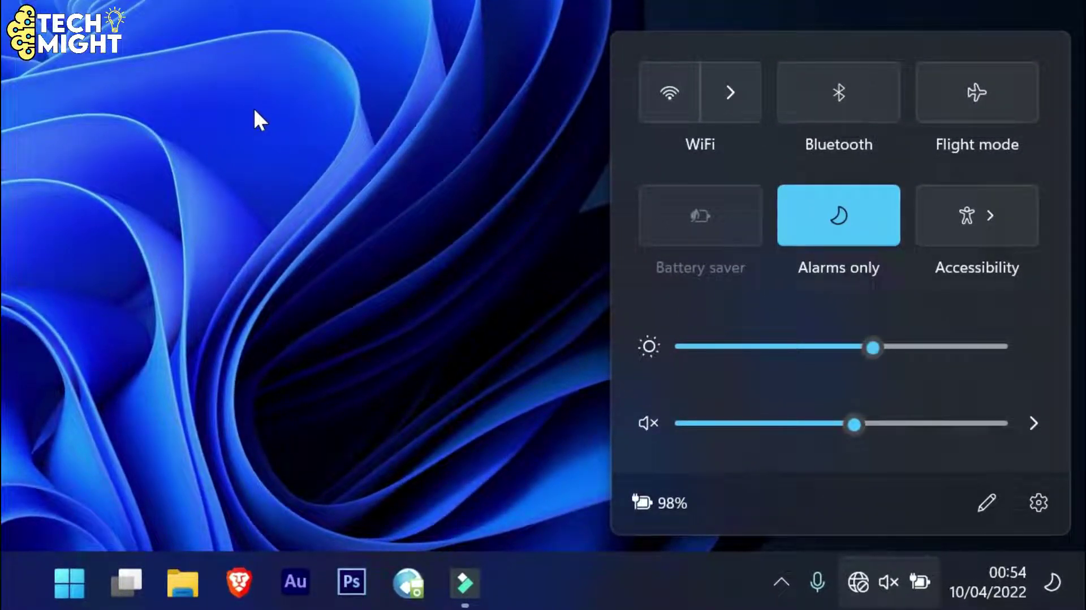
pyautogui.press('Tab')
pyautogui.press('Tab')
pyautogui.press('Tab')
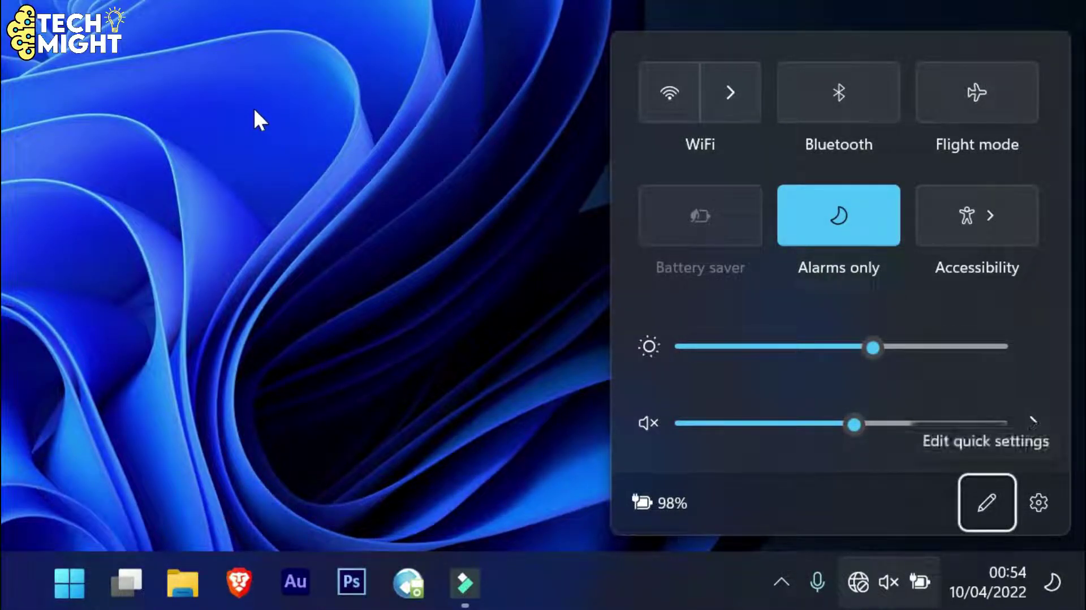
pyautogui.press('Tab')
pyautogui.press('Tab')
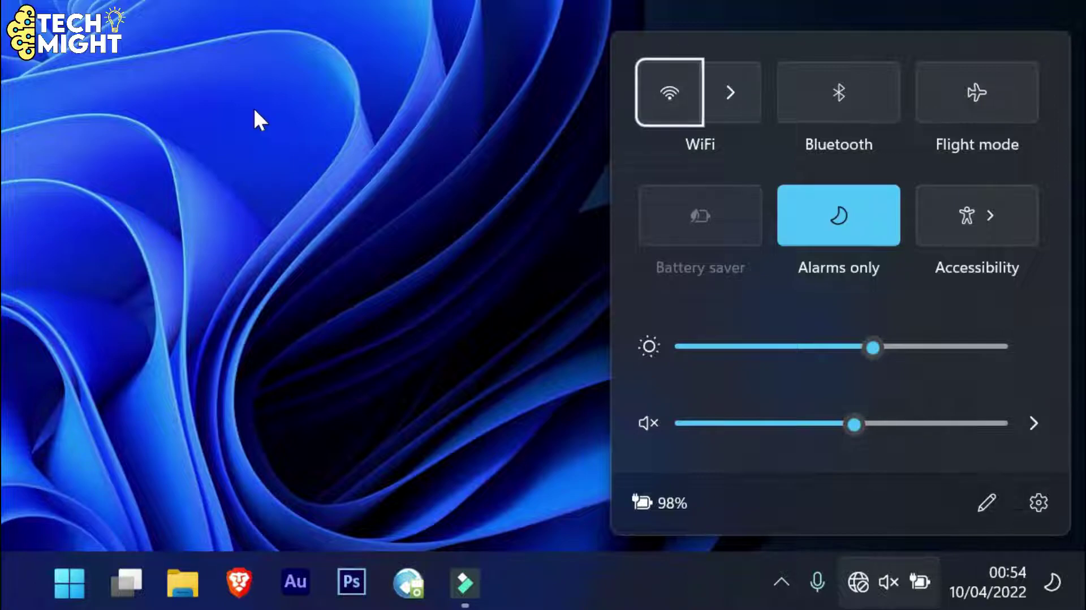
pyautogui.press('Return')
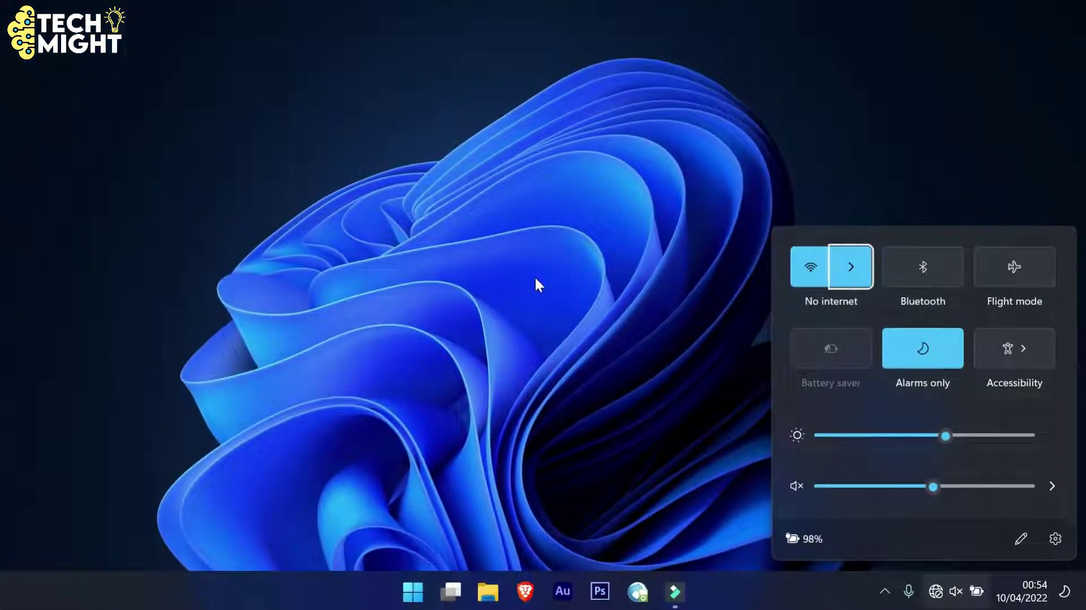
pyautogui.press('Tab')
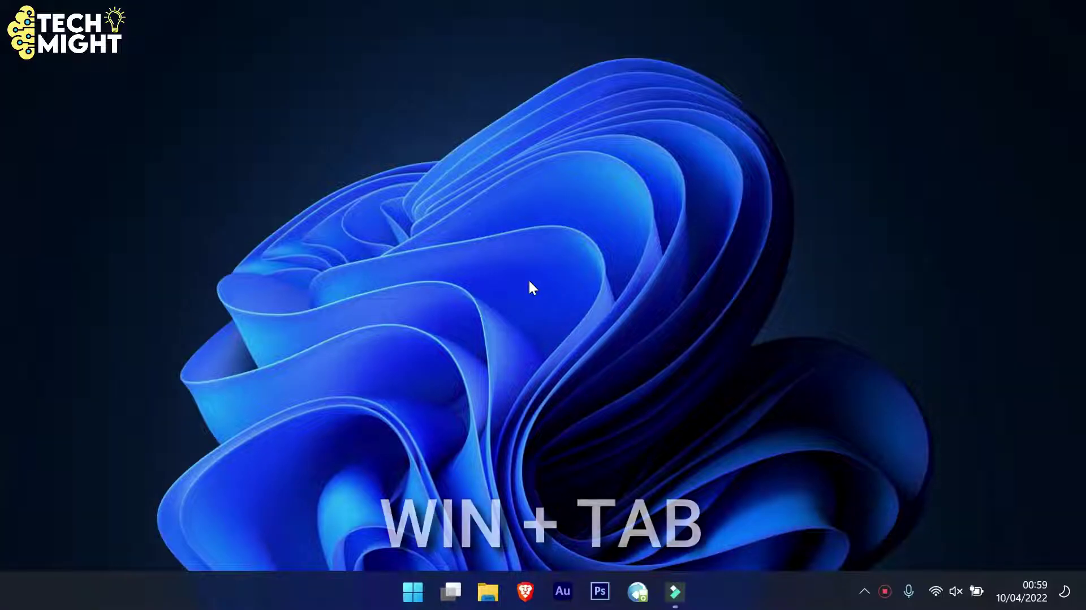
# Step: Open Task View and create a new virtual desktop
pyautogui.press('super+Tab')
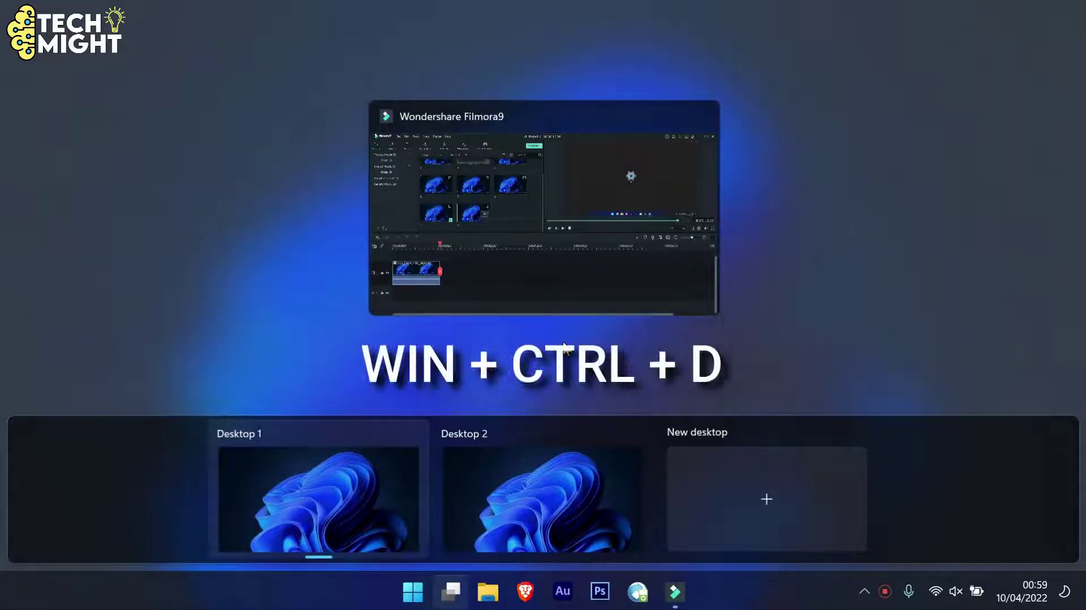
pyautogui.press('super+ctrl+d')
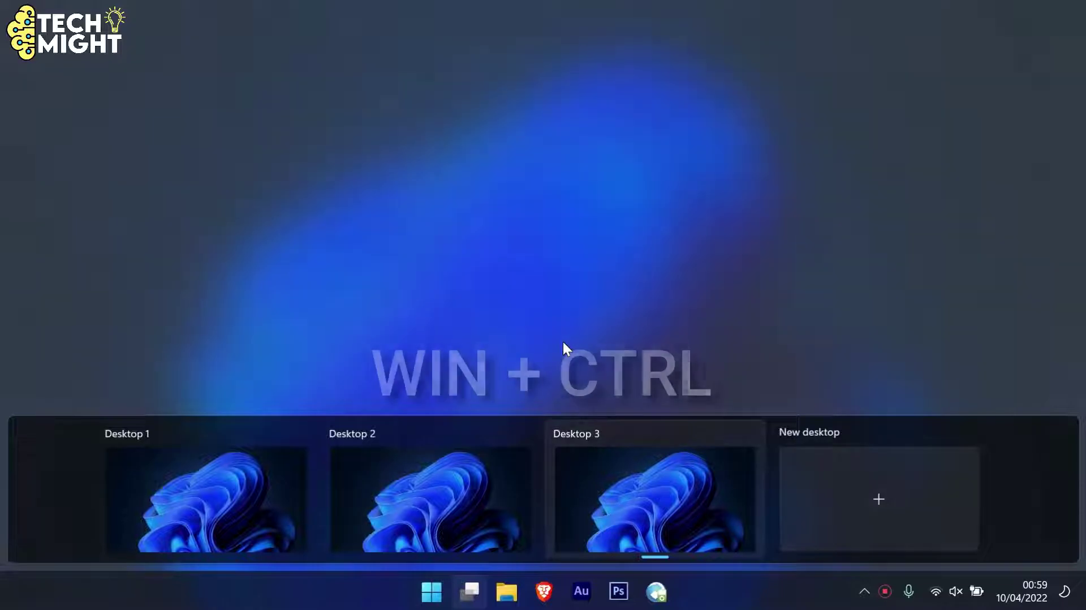
# Step: Move the selection back and forth among the virtual desktops in Task View
pyautogui.press('Left')
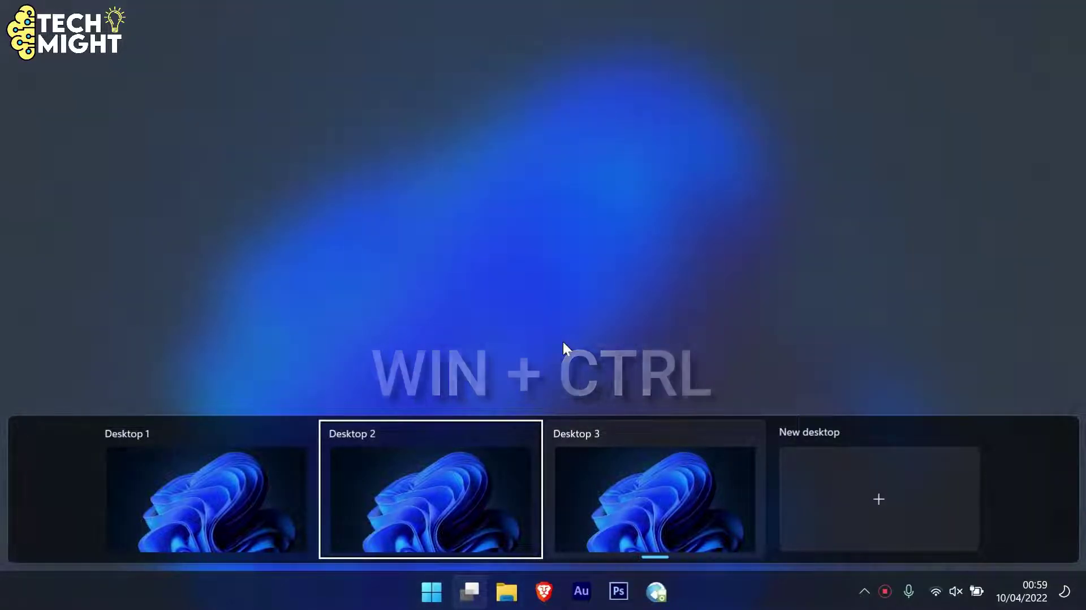
pyautogui.press('Right')
pyautogui.press('Right')
pyautogui.press('Left')
pyautogui.press('Left')
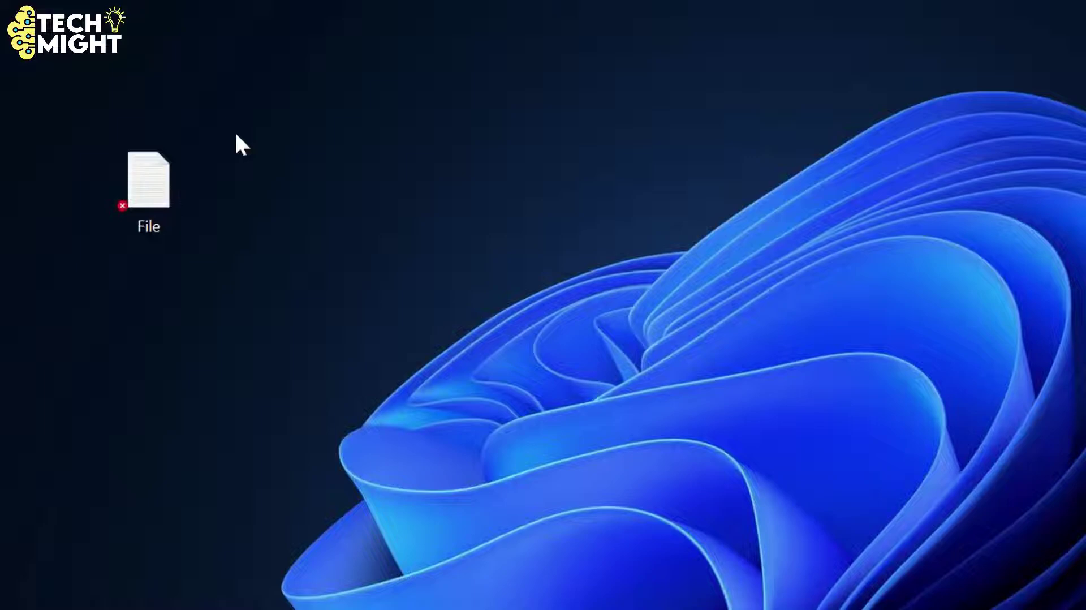
# Step: Select the text document named File on the desktop
pyautogui.click(164, 180)
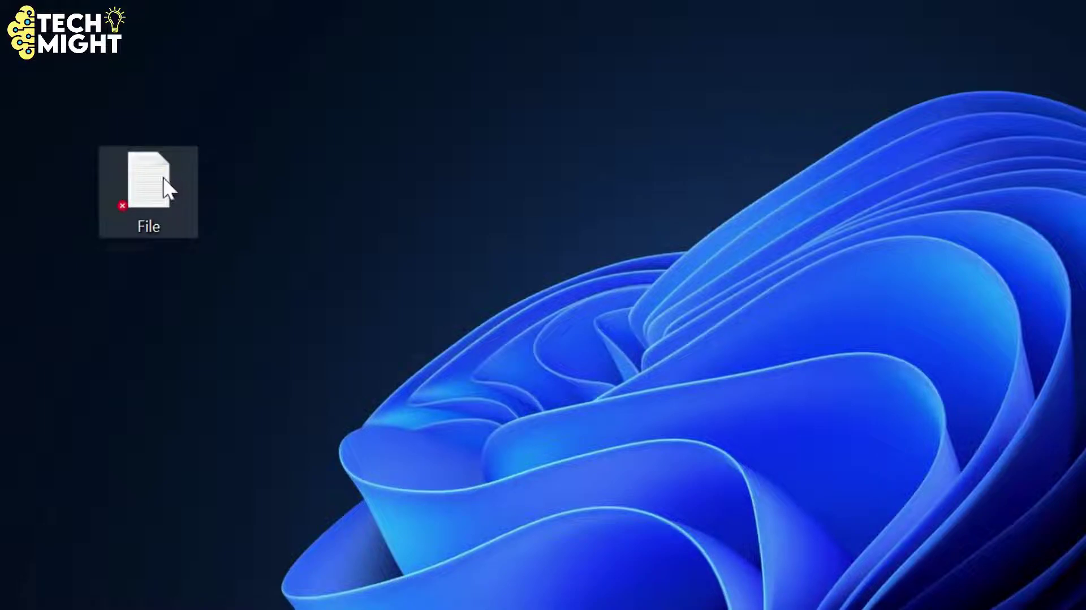